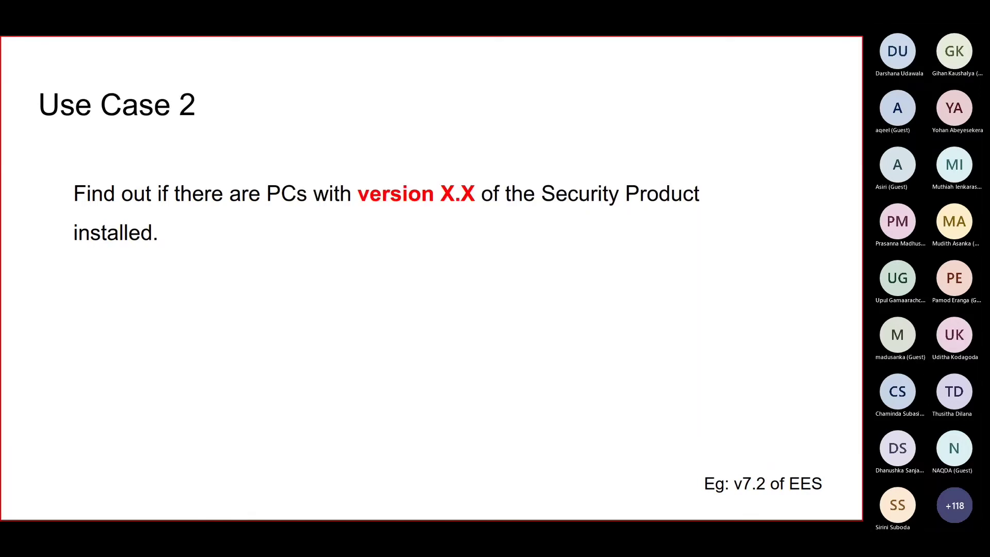
Switch from the Use Case 2 slide to the Firefox window showing the ESET website.
key("alt+Tab")
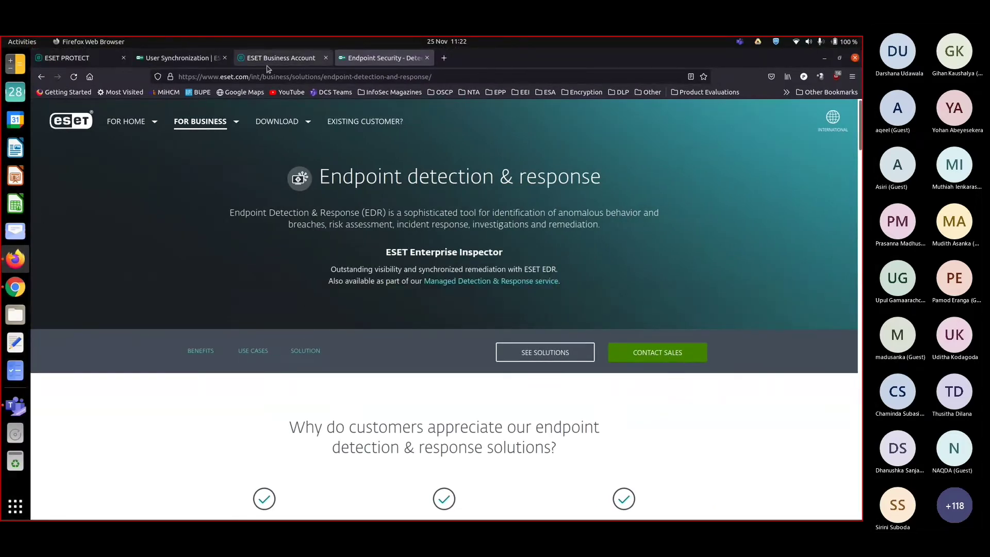
Log in to ESET PROTECT, select the C & L group, and start a New Dynamic Group under it.
key("ctrl+w")
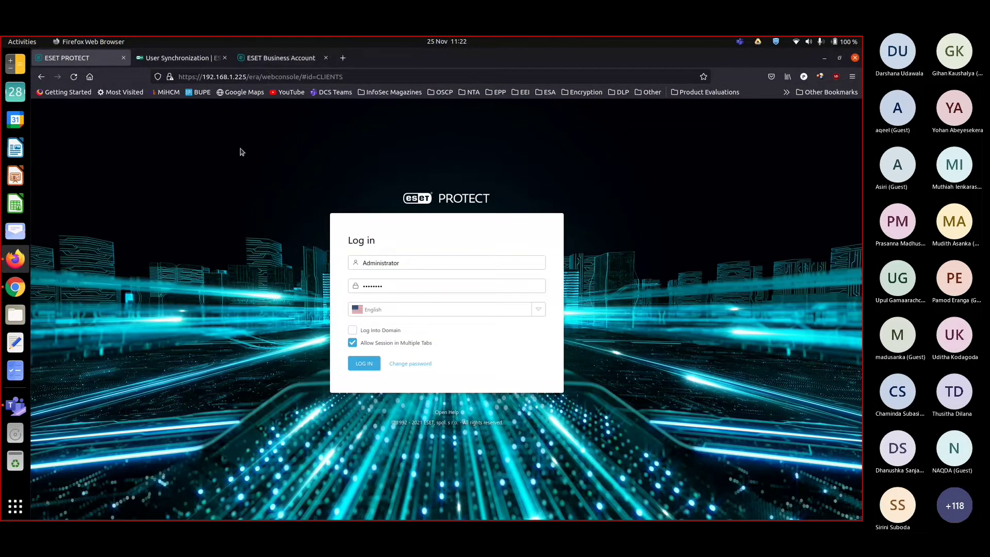
left_click(363, 363)
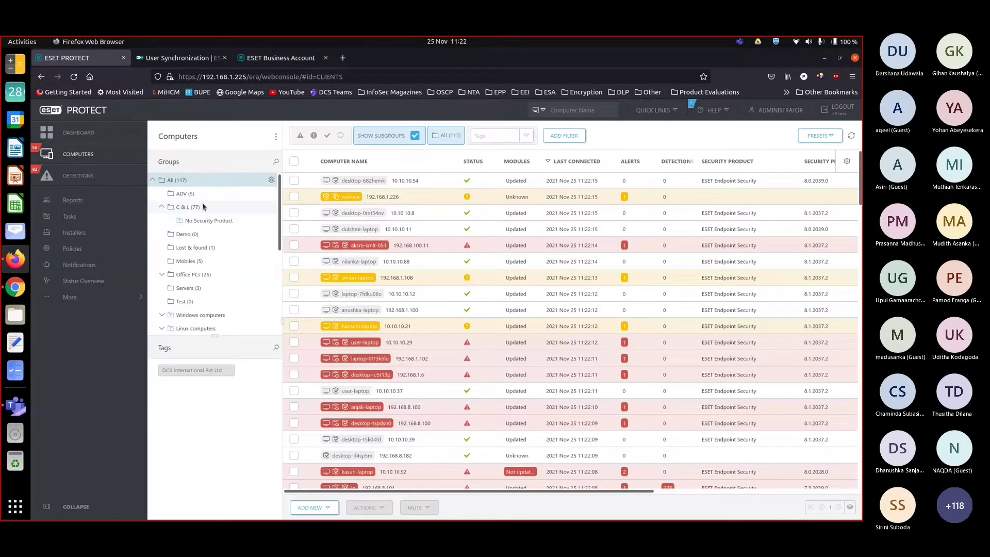
left_click(203, 207)
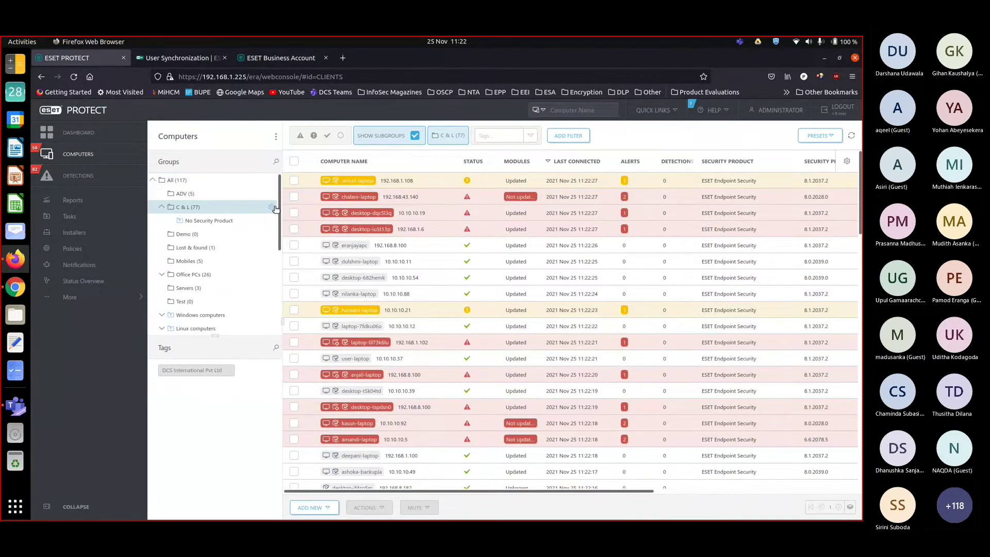
left_click(273, 207)
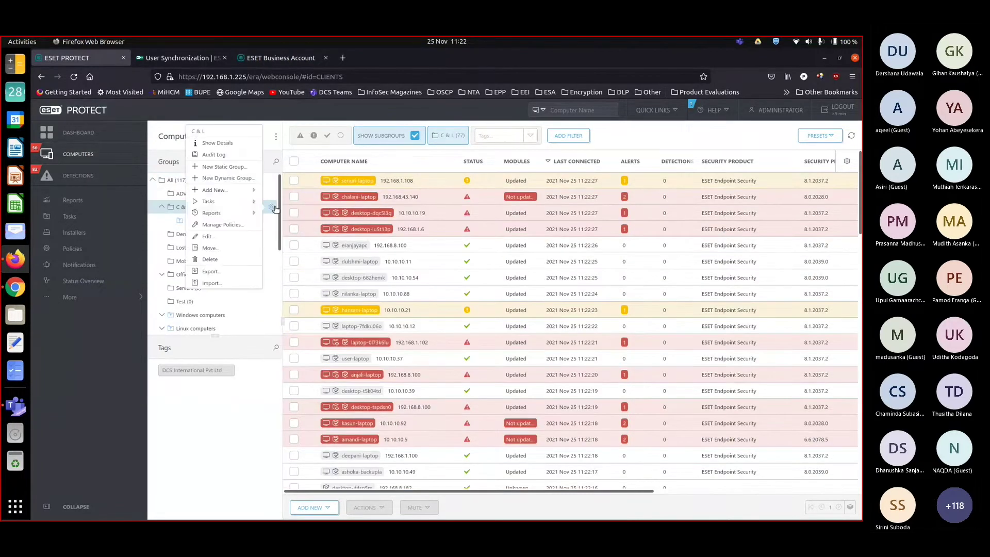
left_click(243, 178)
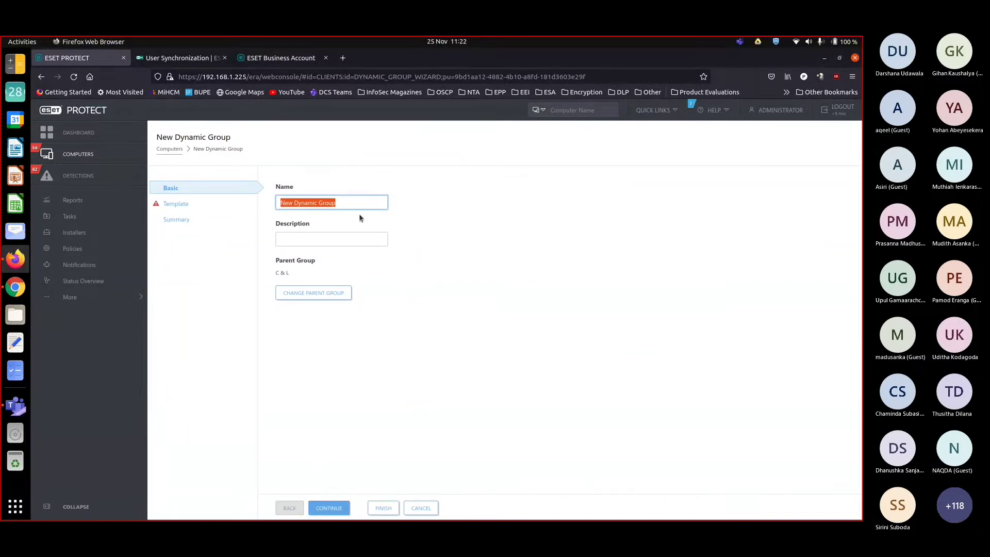
Name the dynamic group 'v7 Security Products' and begin a new template for it.
type("v7")
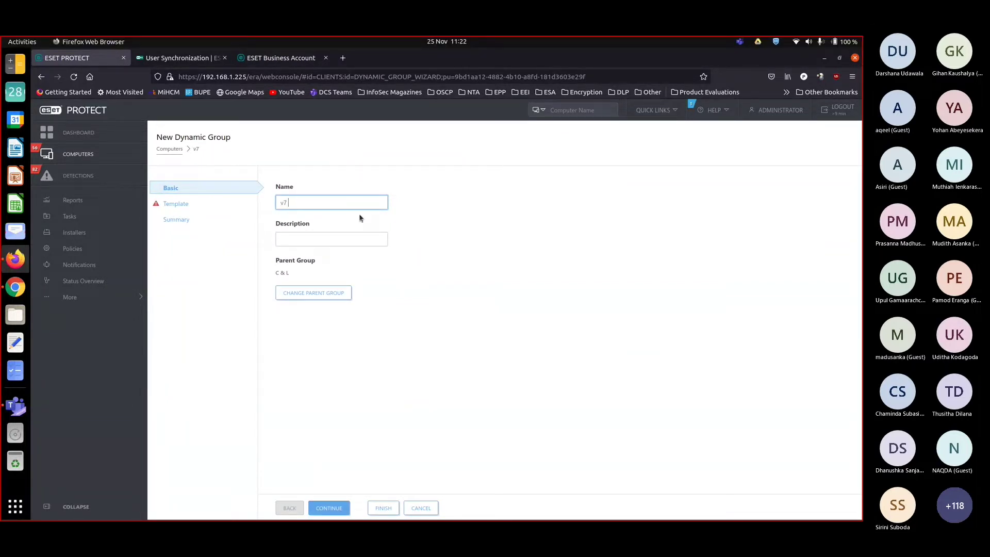
type(" Security Products")
left_click(328, 509)
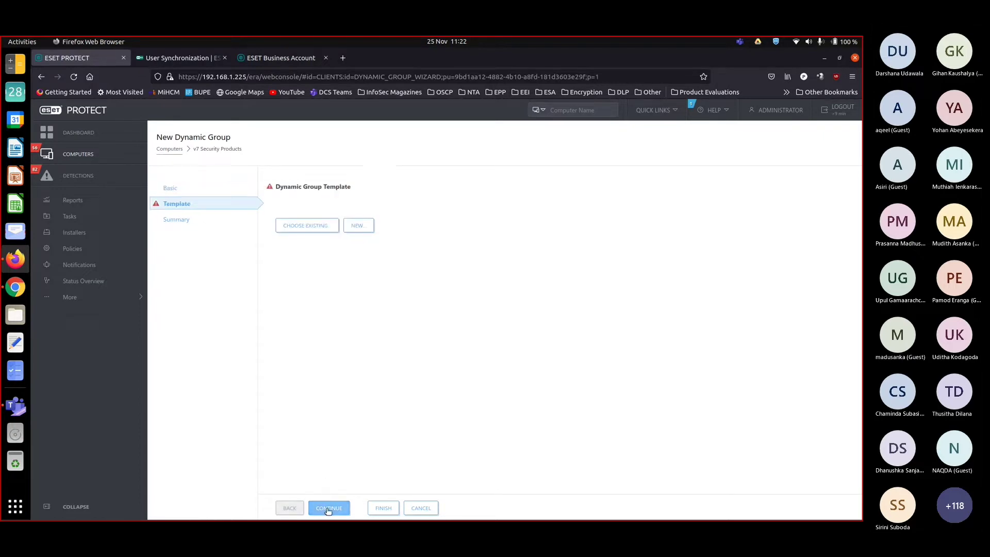
left_click(365, 233)
Name the template 'v7 Security Products' and add a rule, first trying Computer's Managed products mask.
type("v7")
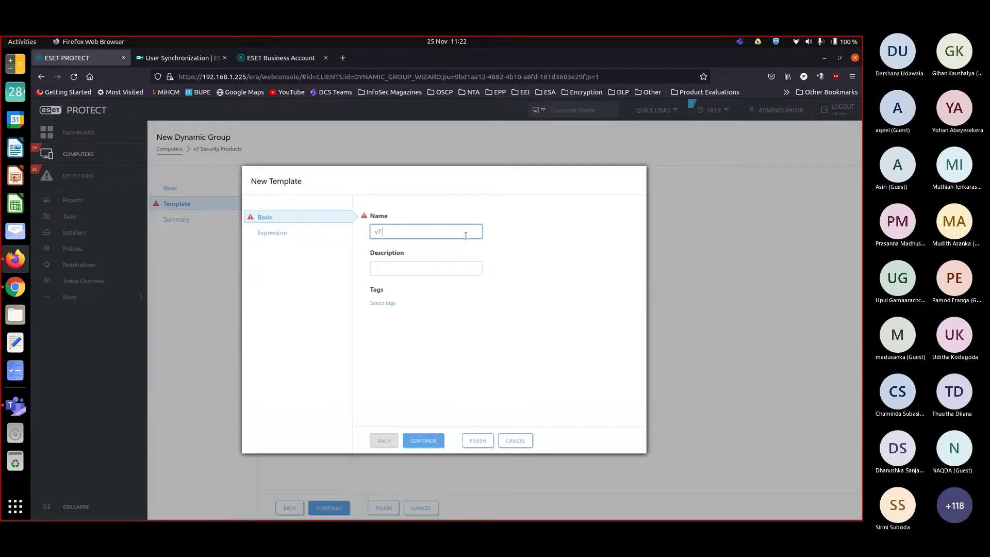
type(" Security Products")
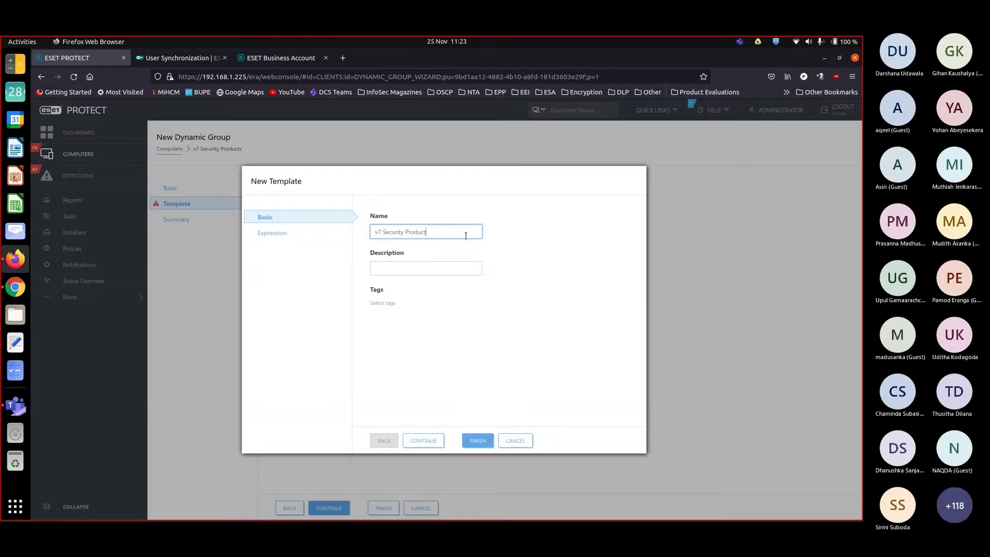
left_click(424, 441)
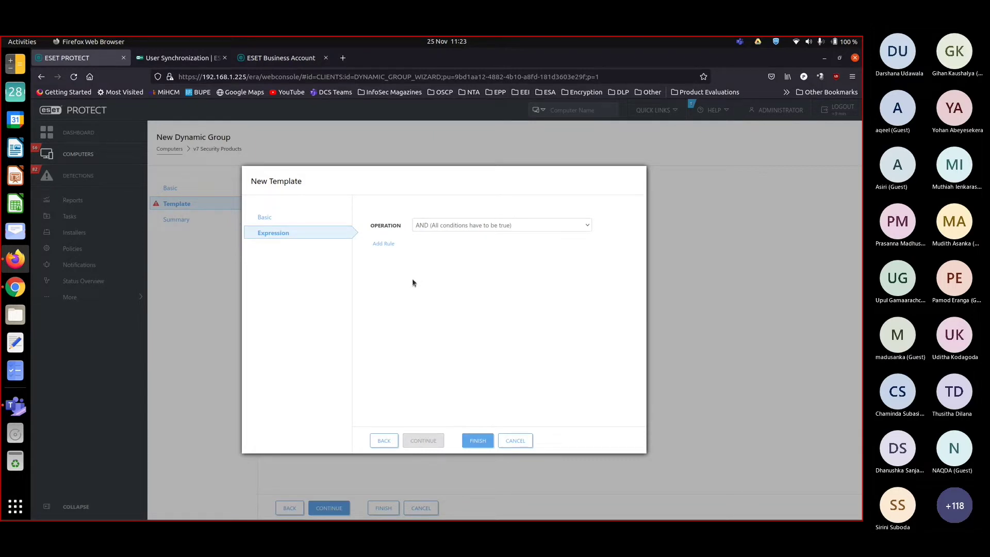
left_click(384, 245)
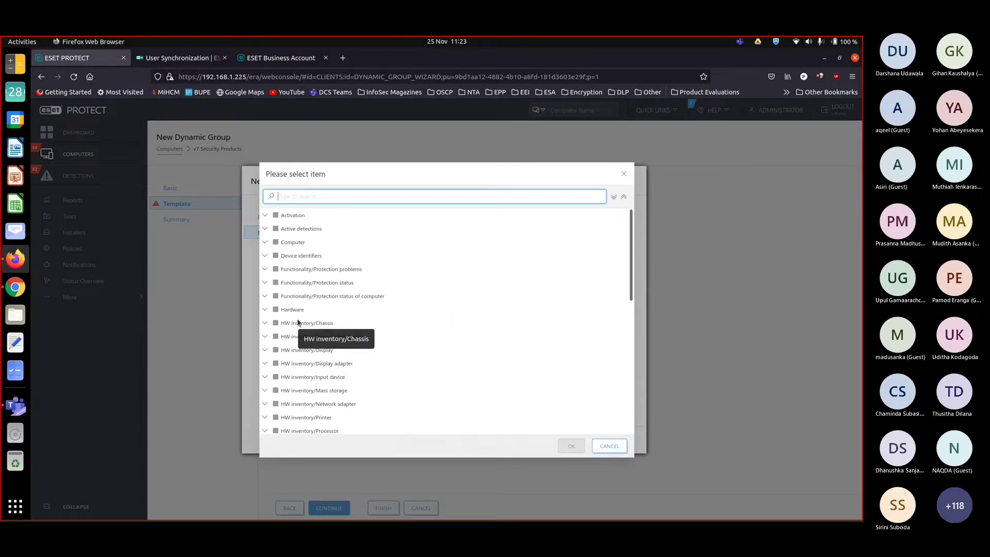
left_click(266, 243)
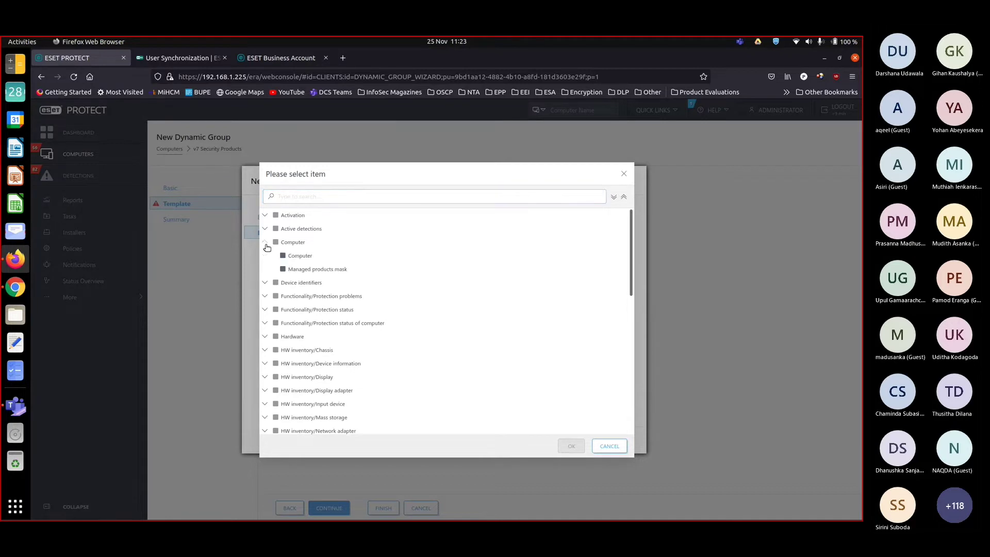
left_click(321, 273)
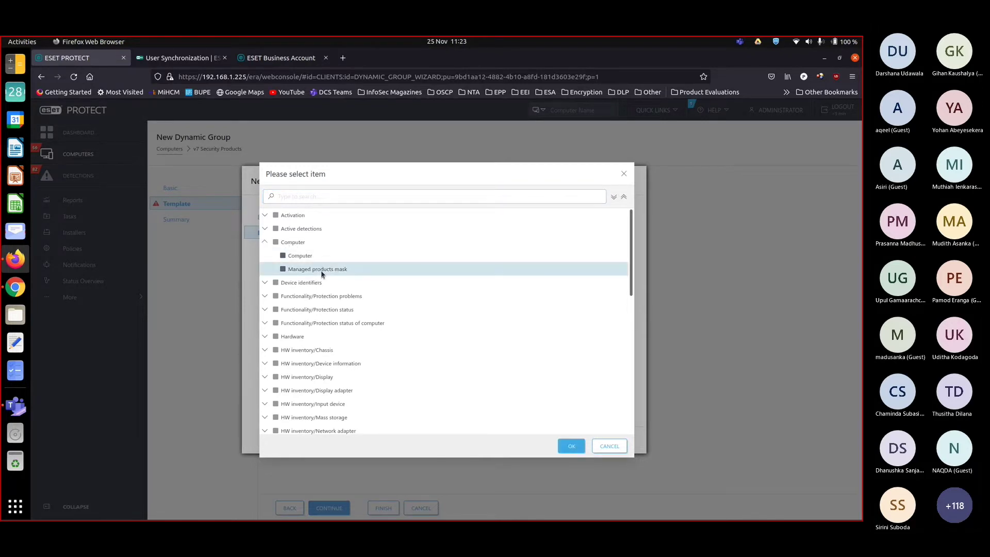
Choose Installed software › Application name as the rule criterion instead.
left_click(265, 242)
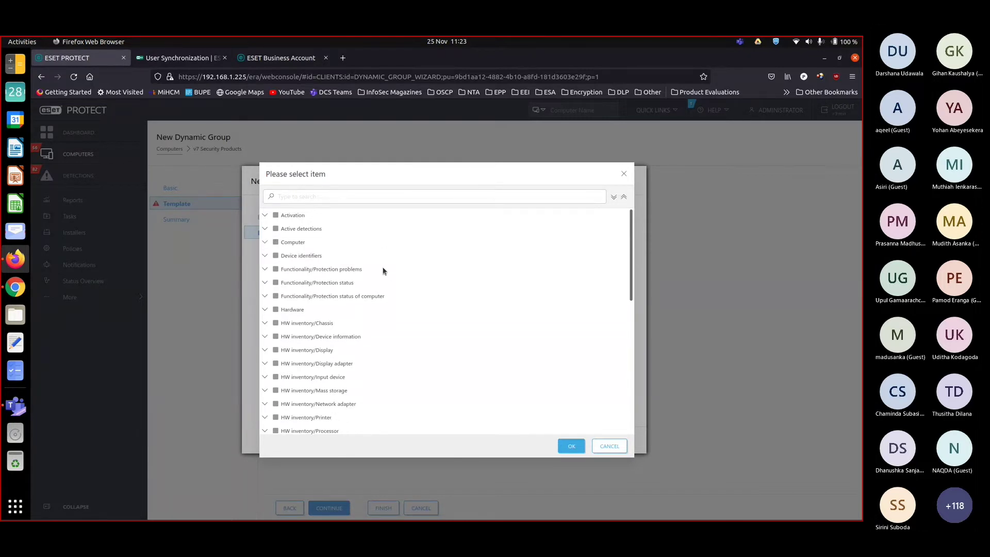
scroll(383, 271, "down", 2)
scroll(383, 271, "down", 1)
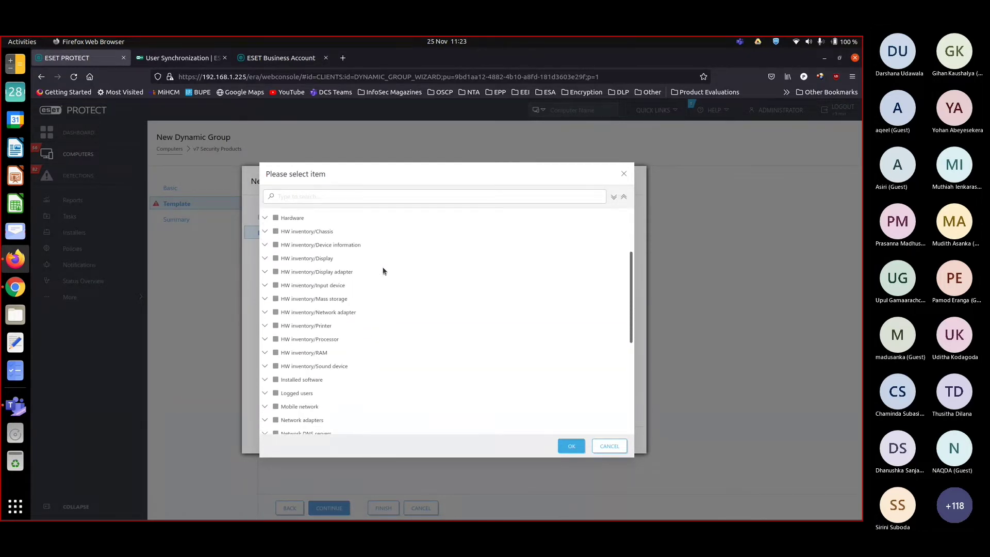
scroll(384, 271, "down", 4)
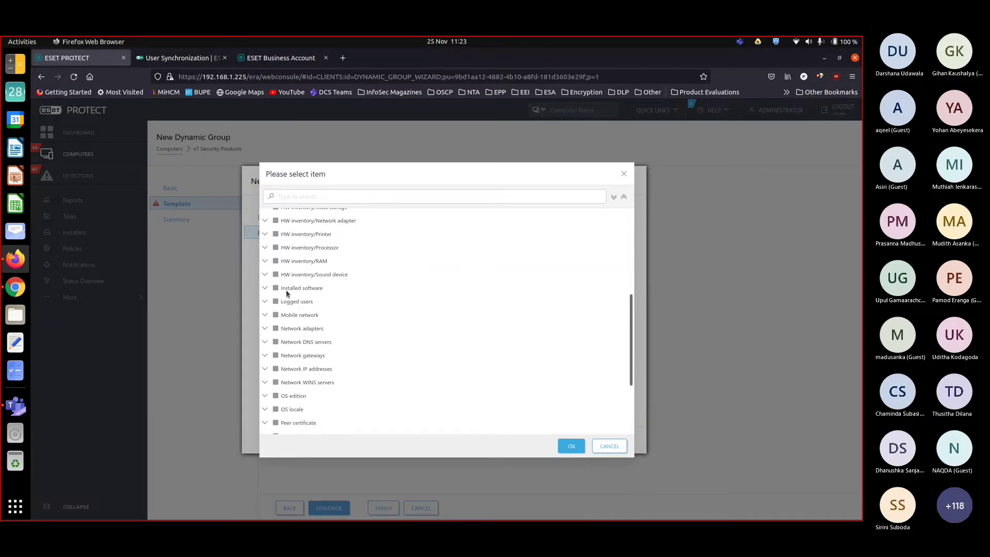
left_click(266, 287)
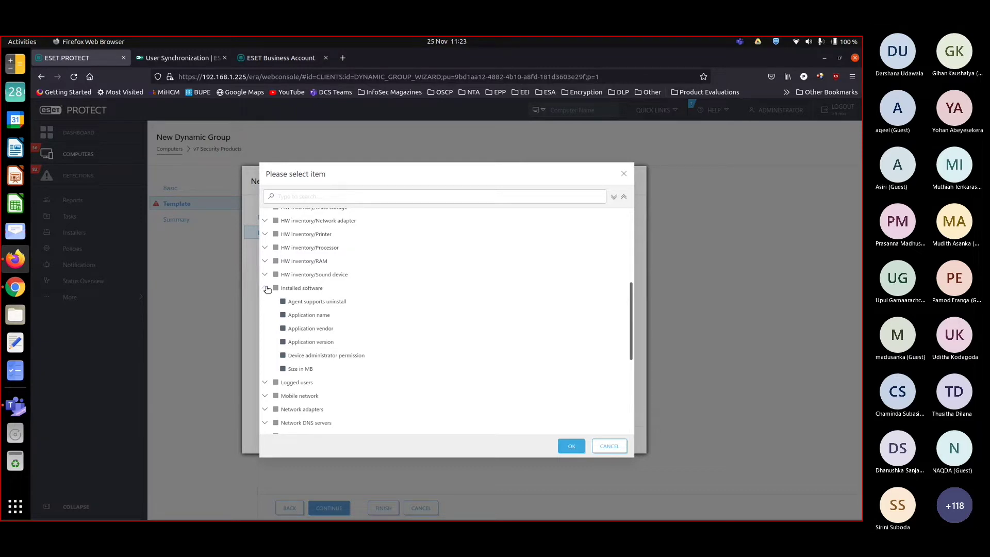
left_click(325, 315)
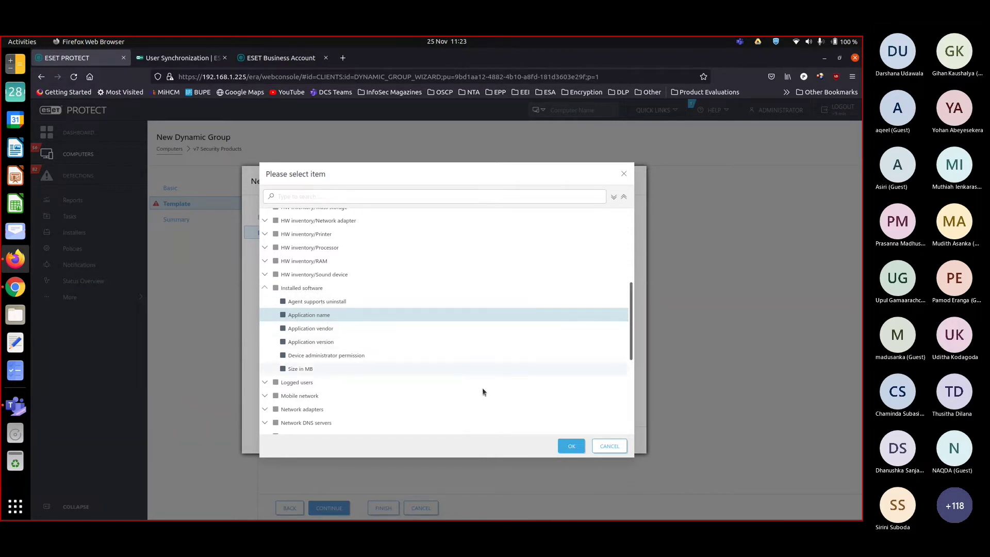
Set the rule to Installed software Application name is one of 'ESET Endpoint Security'.
left_click(570, 443)
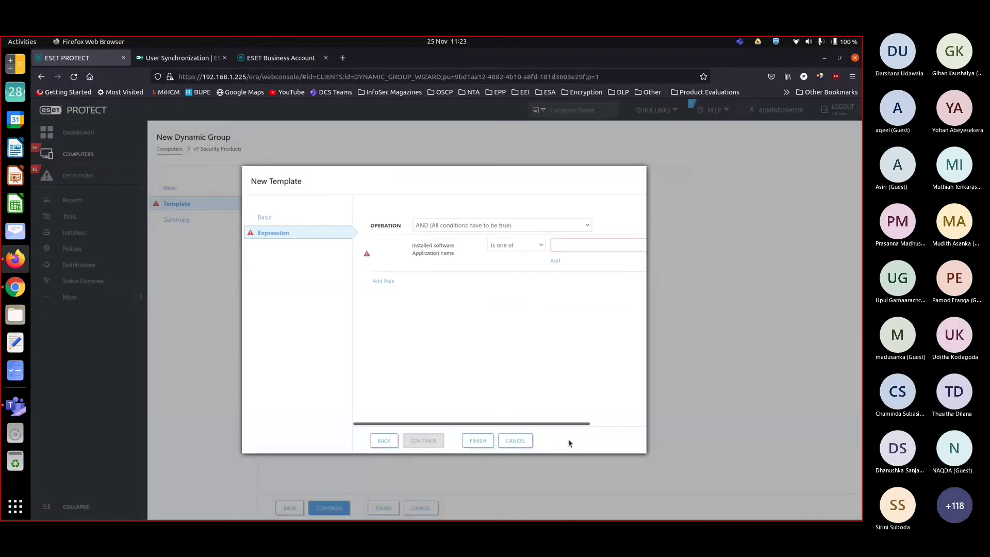
left_click(571, 246)
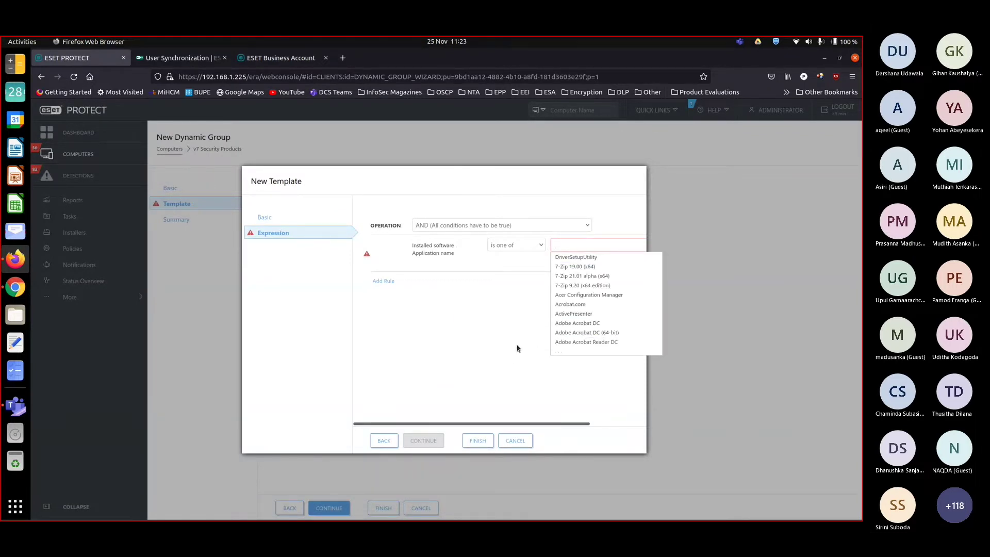
type("ESET")
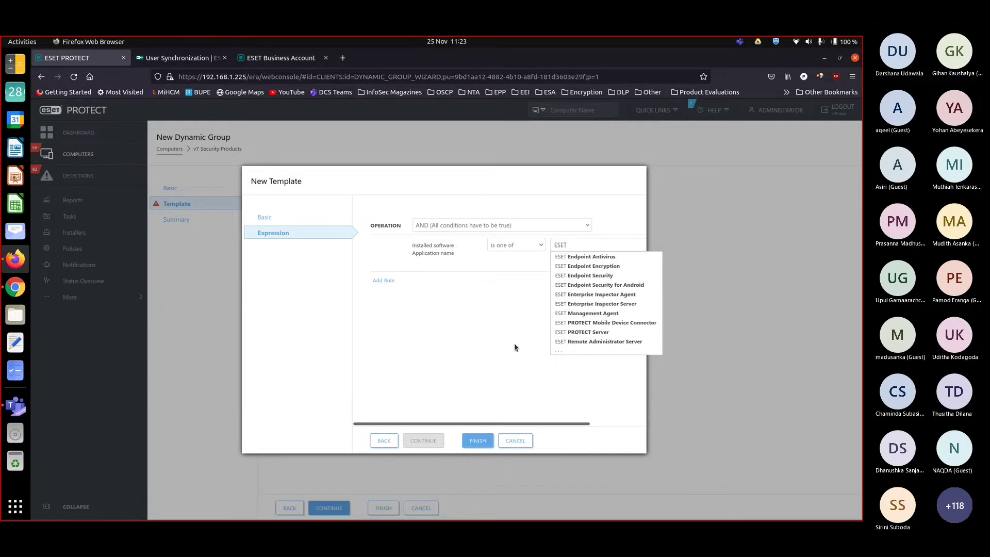
type(" Endp")
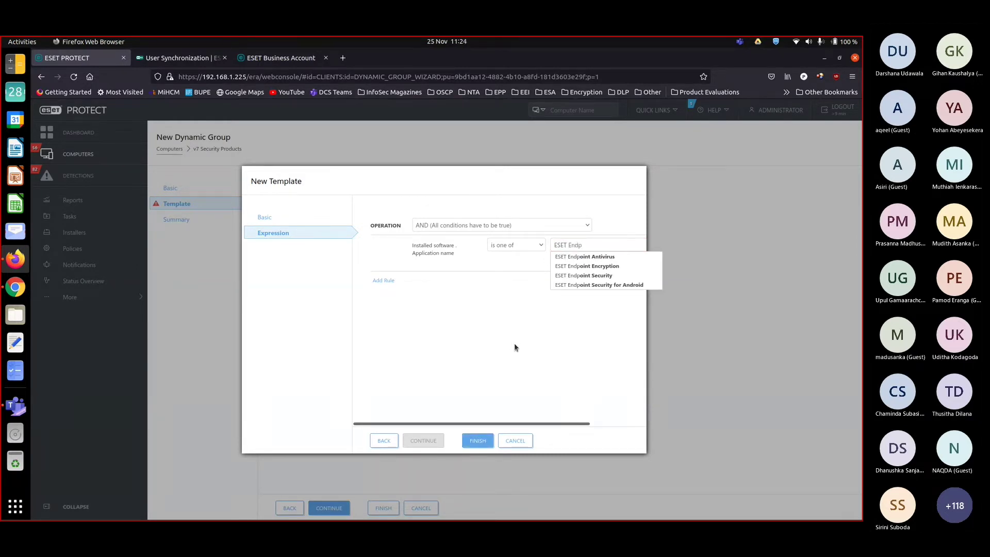
left_click(613, 275)
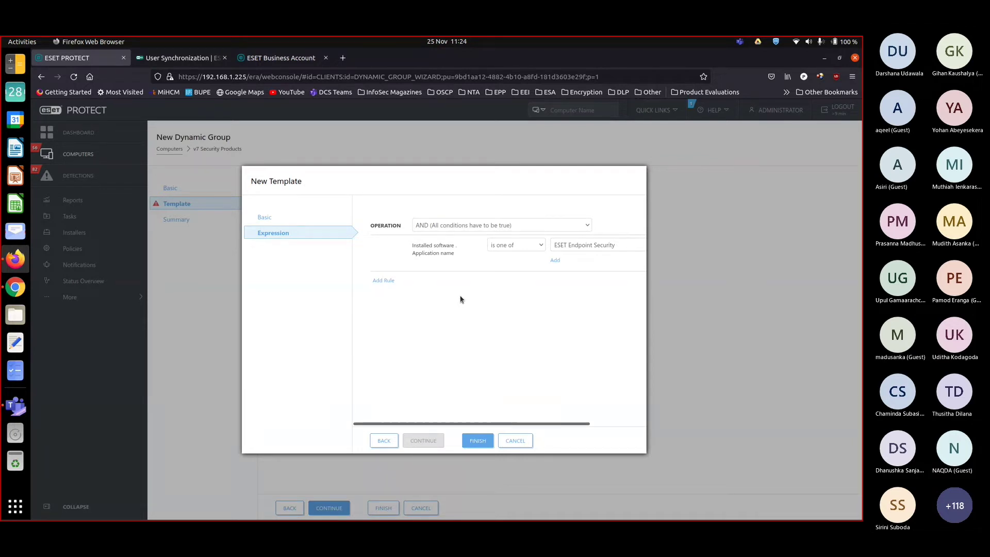
Add a second AND rule on Installed software › Application version.
left_click(384, 281)
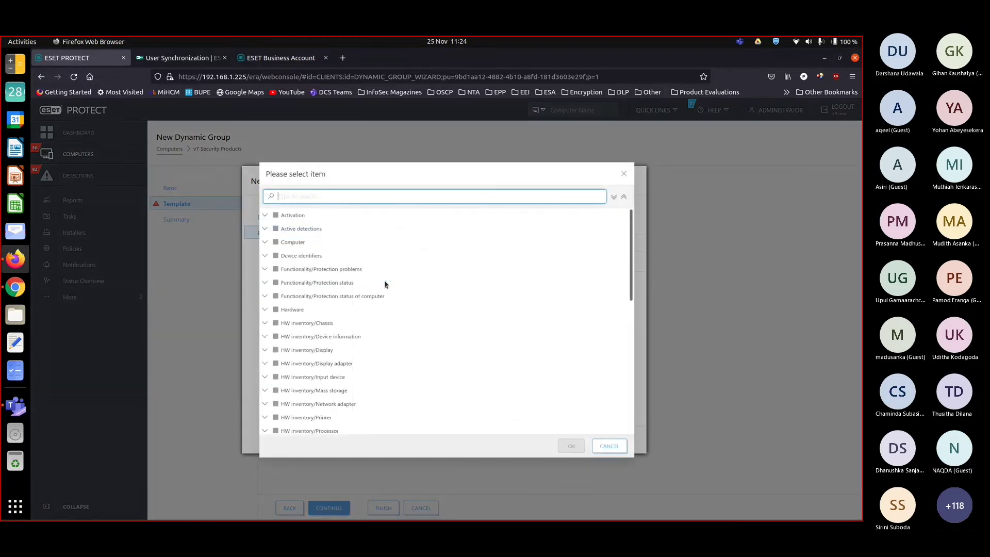
scroll(384, 282, "down", 5)
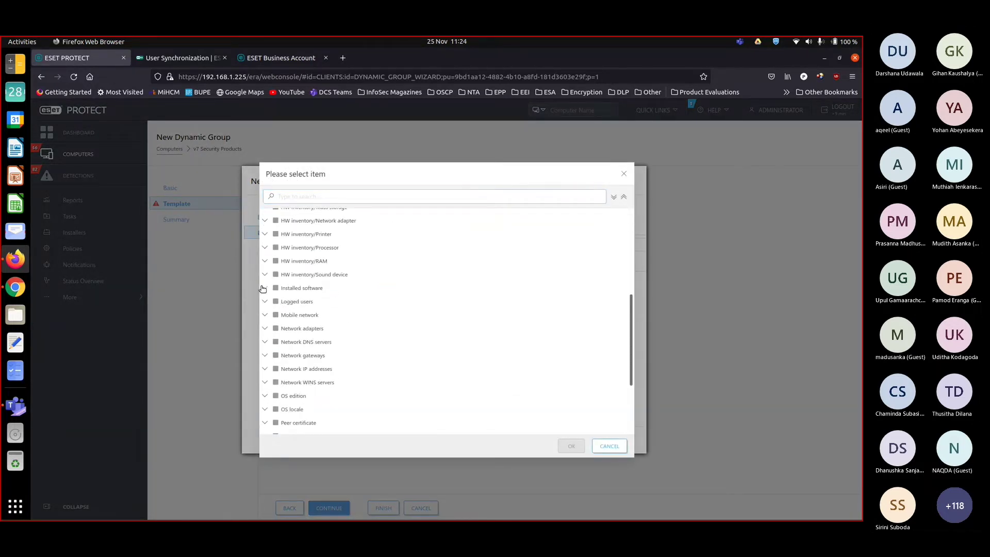
left_click(264, 290)
left_click(265, 288)
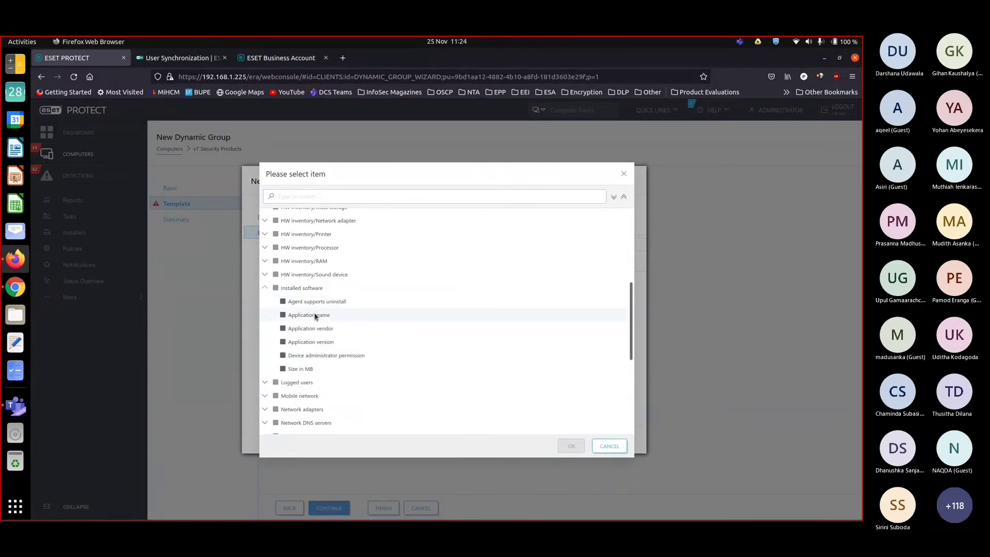
left_click(312, 343)
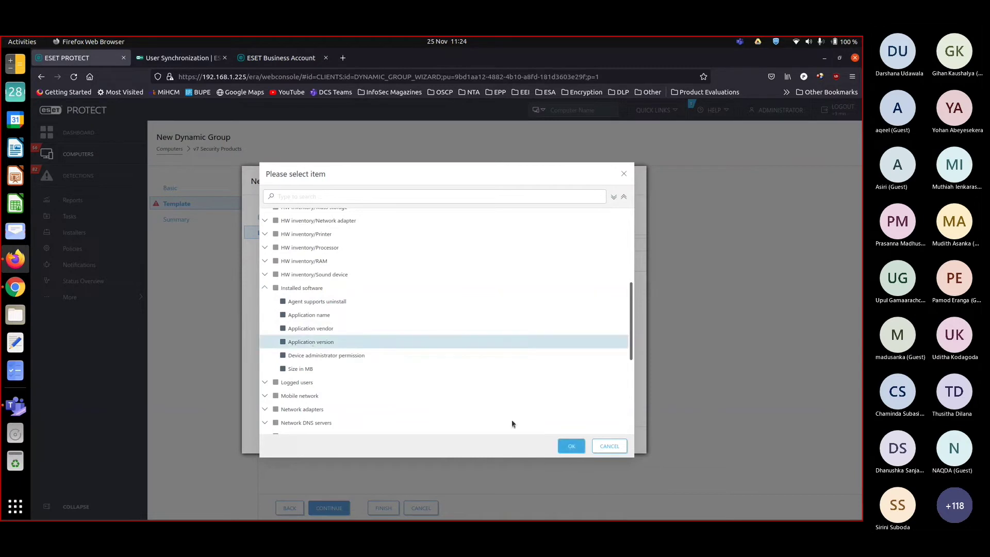
left_click(571, 446)
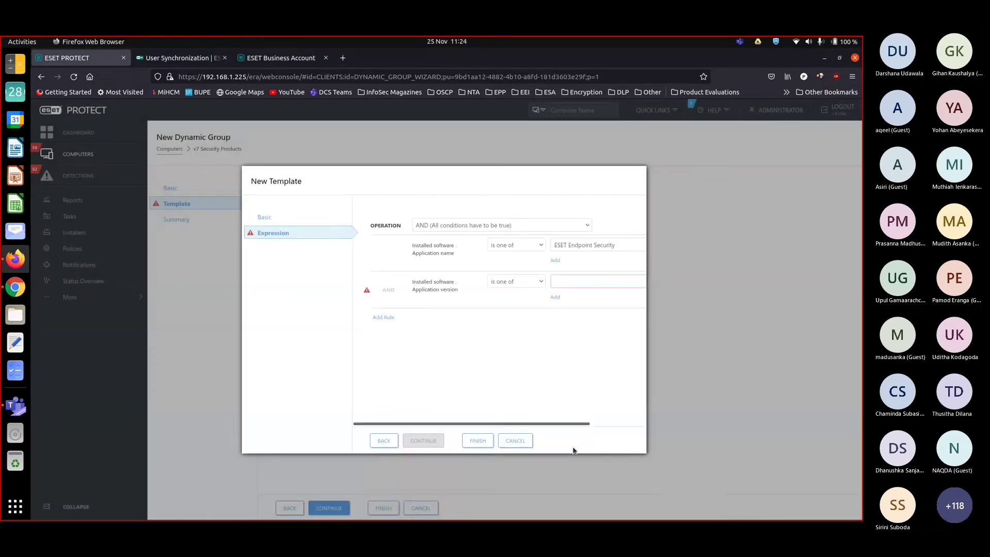
left_click(528, 283)
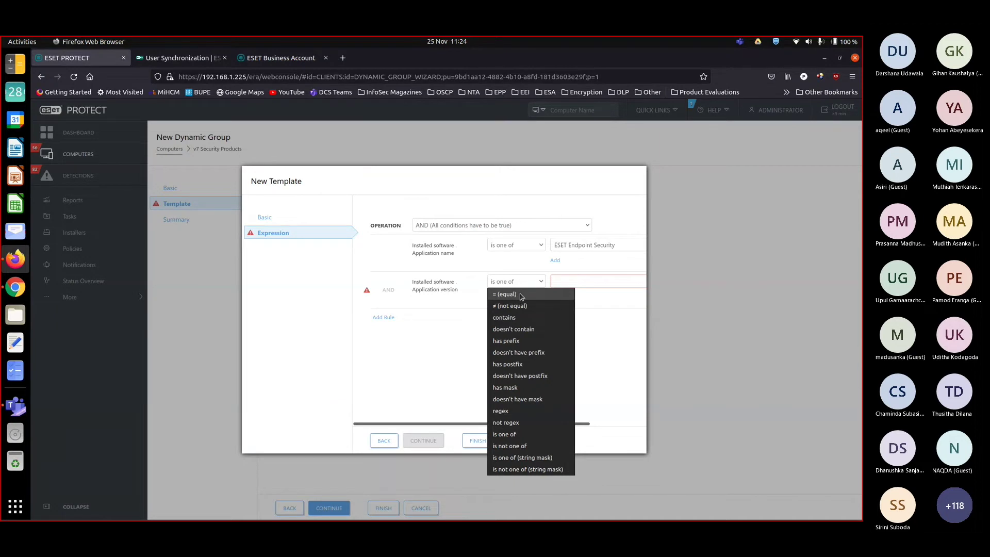
Set the version rule to 'has prefix' 7., keep the AND operator, and save the template.
left_click(512, 342)
left_click(564, 283)
type("7")
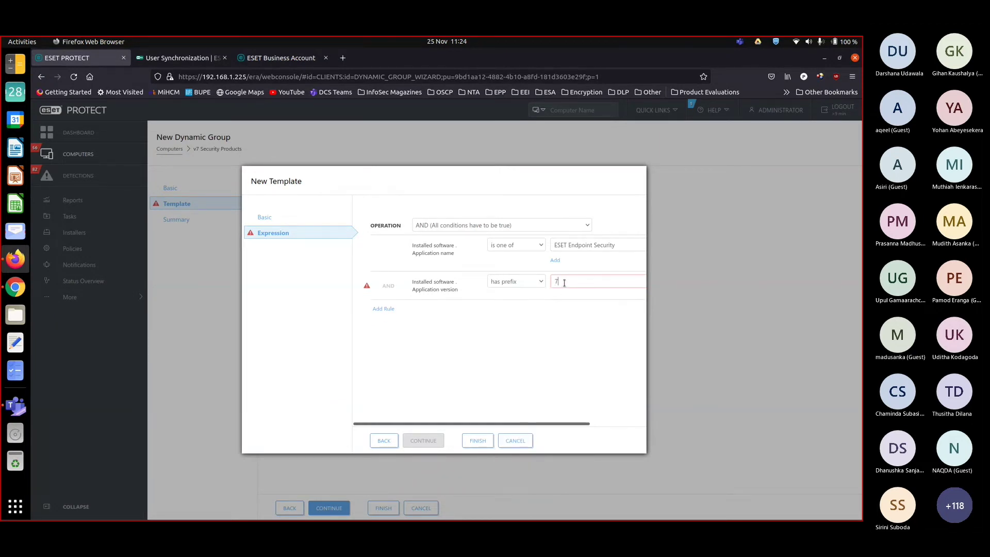
type(".")
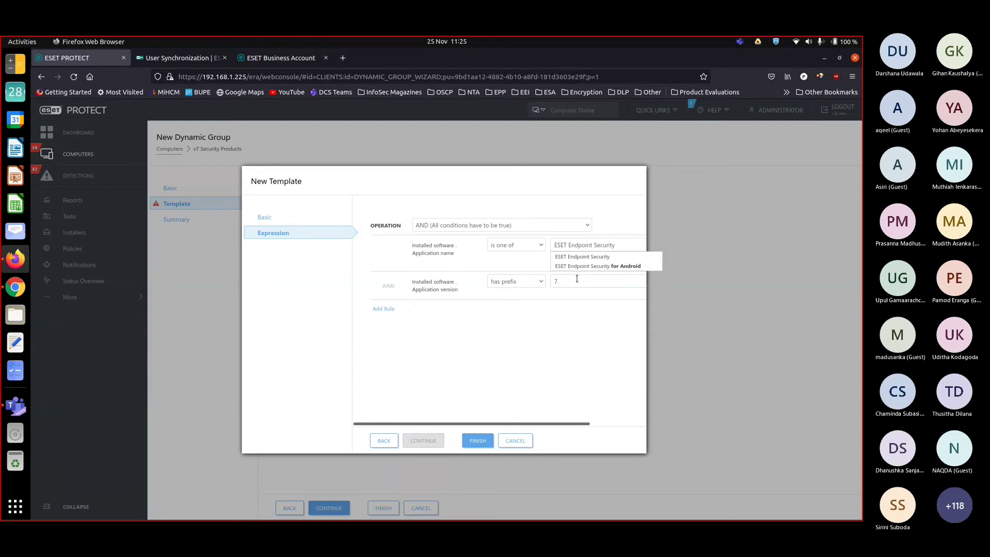
left_click(525, 328)
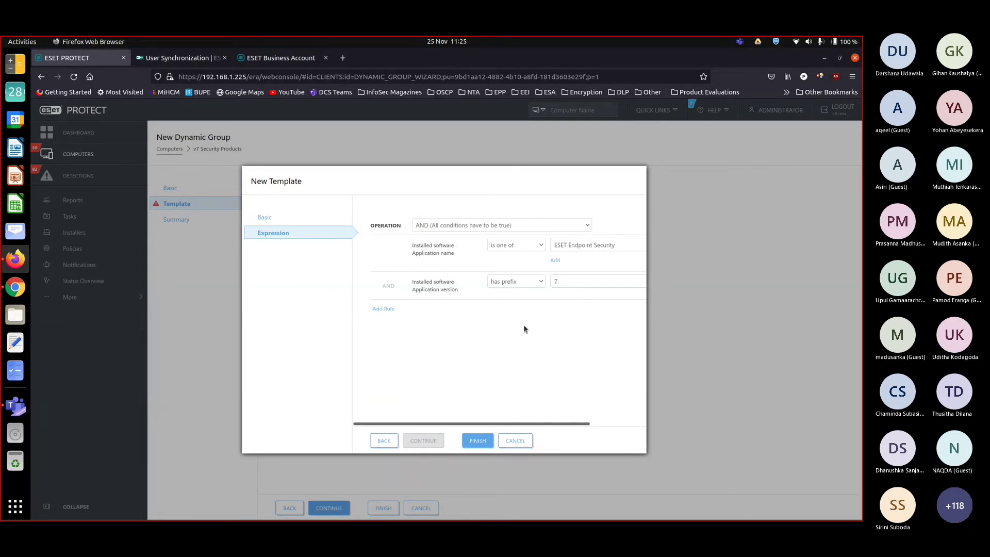
left_click(440, 226)
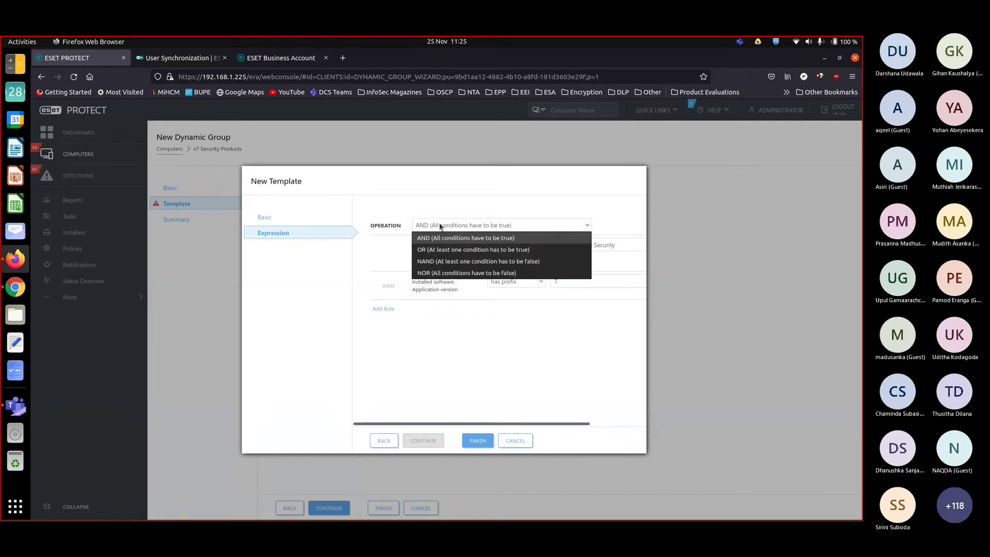
left_click(439, 225)
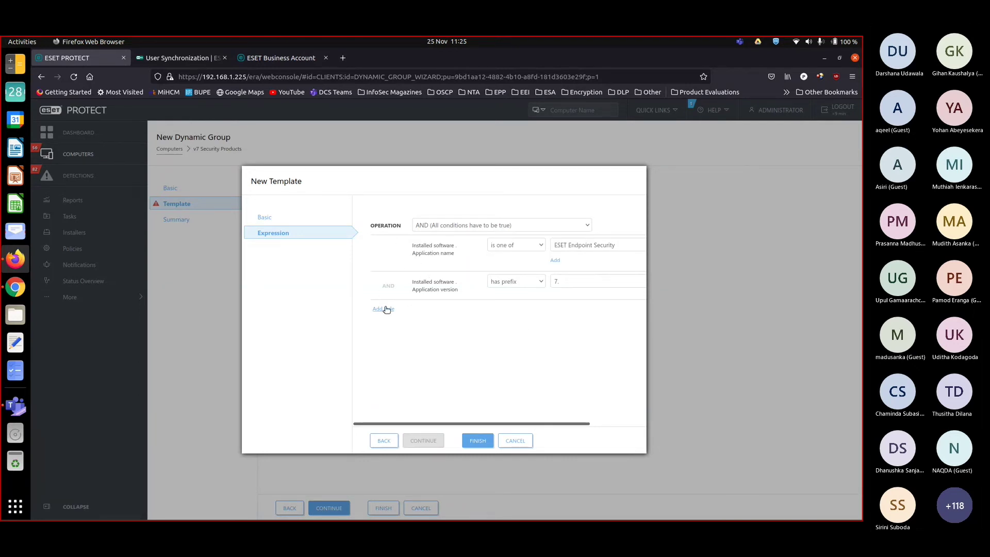
left_click(478, 439)
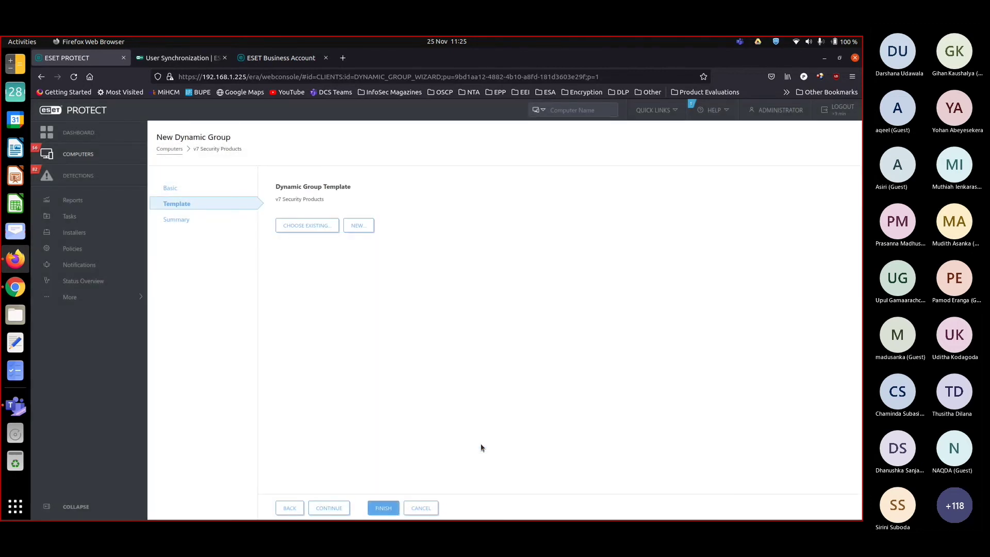
Finish the wizard and select the new v7 Security Products group under C & L.
left_click(383, 509)
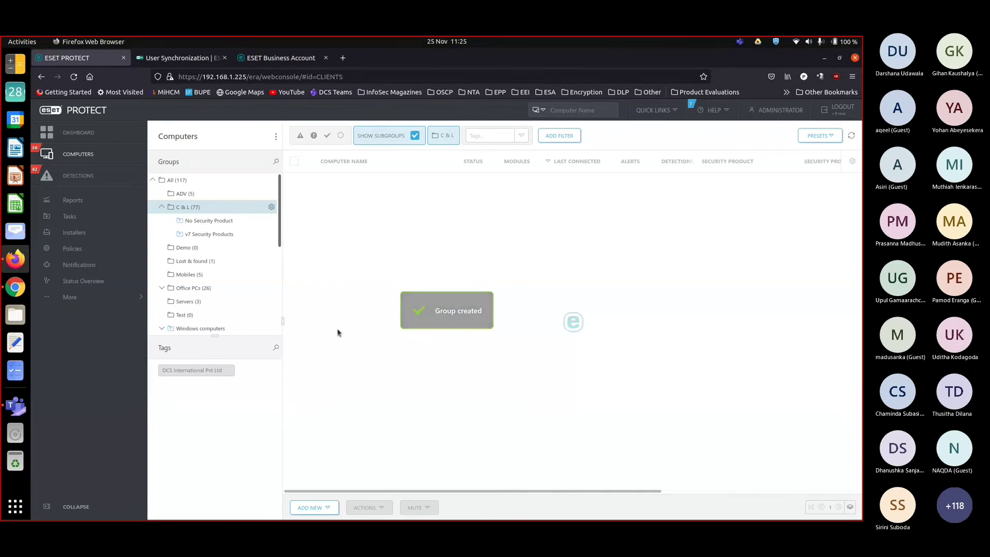
left_click(201, 233)
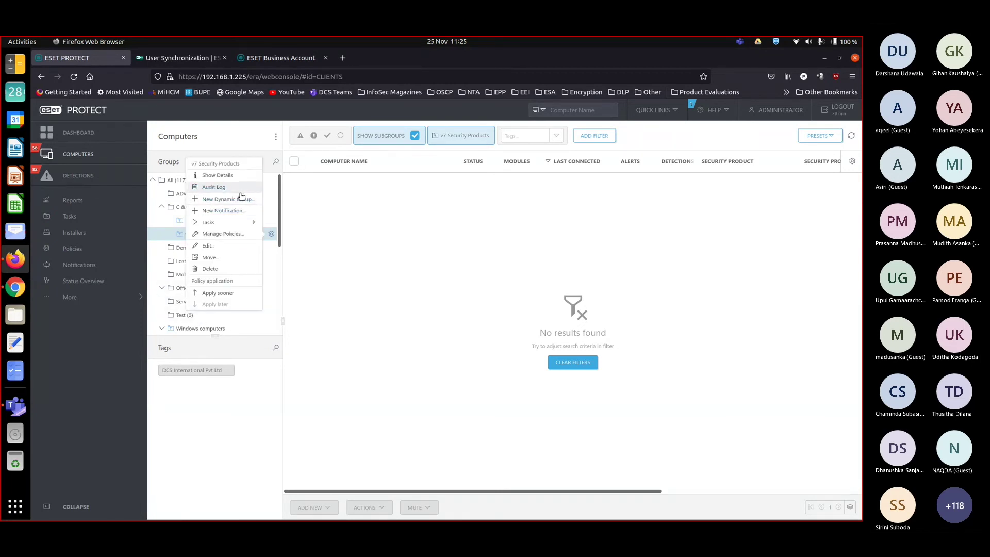
Edit v7 Security Products to change its parent group from C & L to All, and save.
left_click(223, 245)
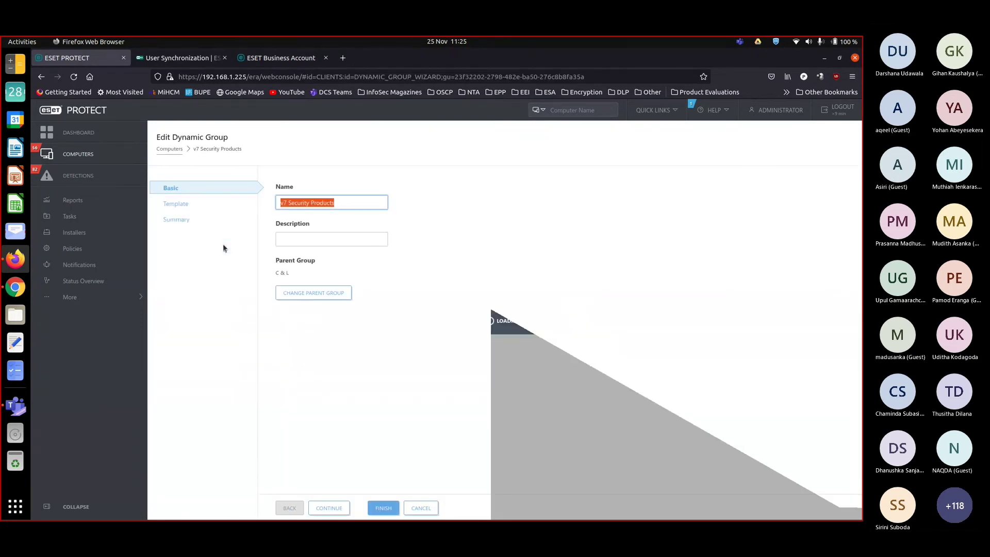
left_click(305, 293)
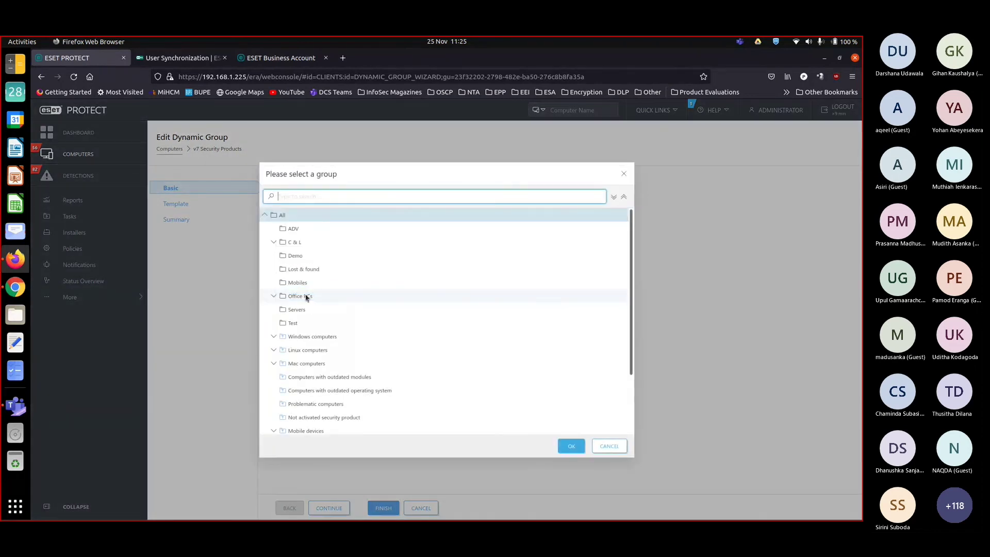
left_click(290, 215)
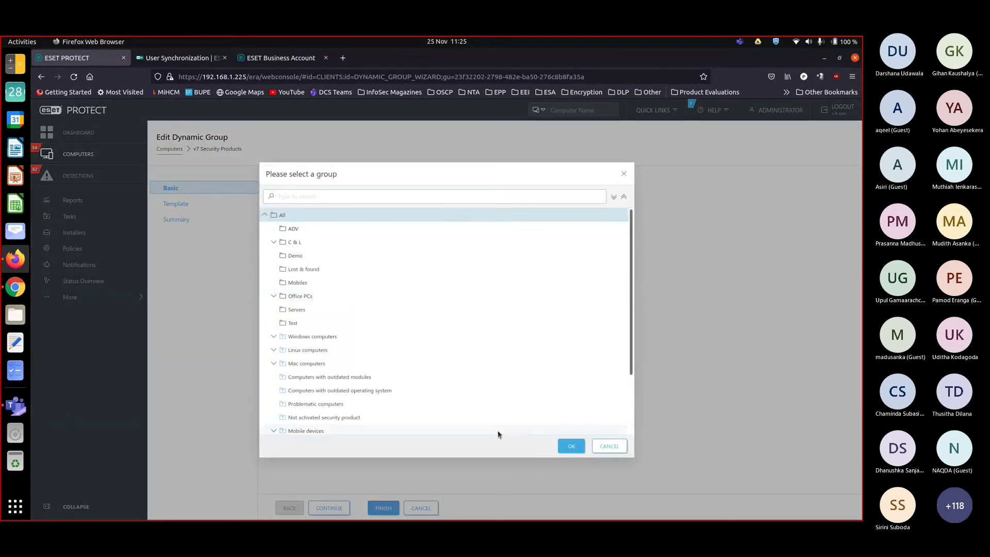
left_click(571, 446)
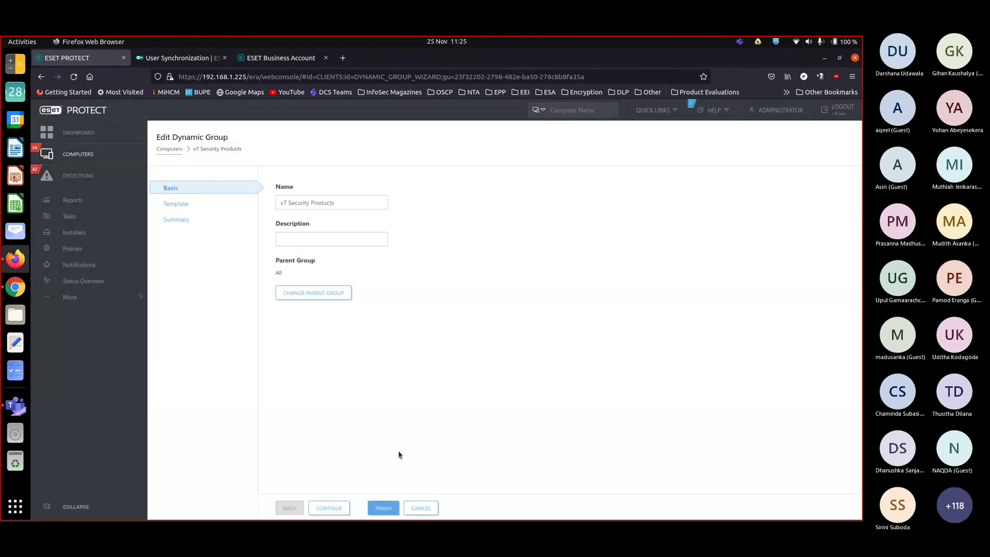
left_click(388, 508)
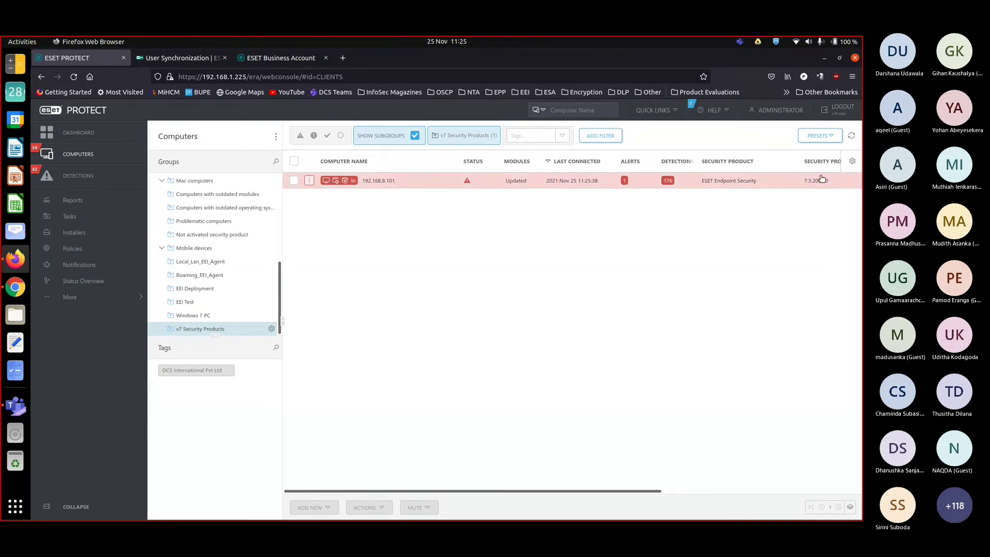
scroll(825, 181, "right", 1)
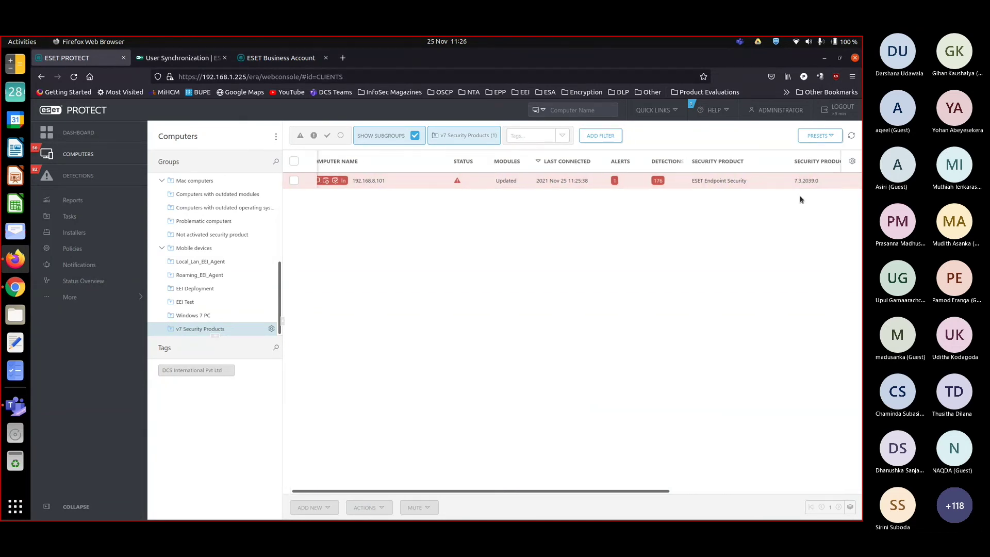
scroll(801, 200, "right", 5)
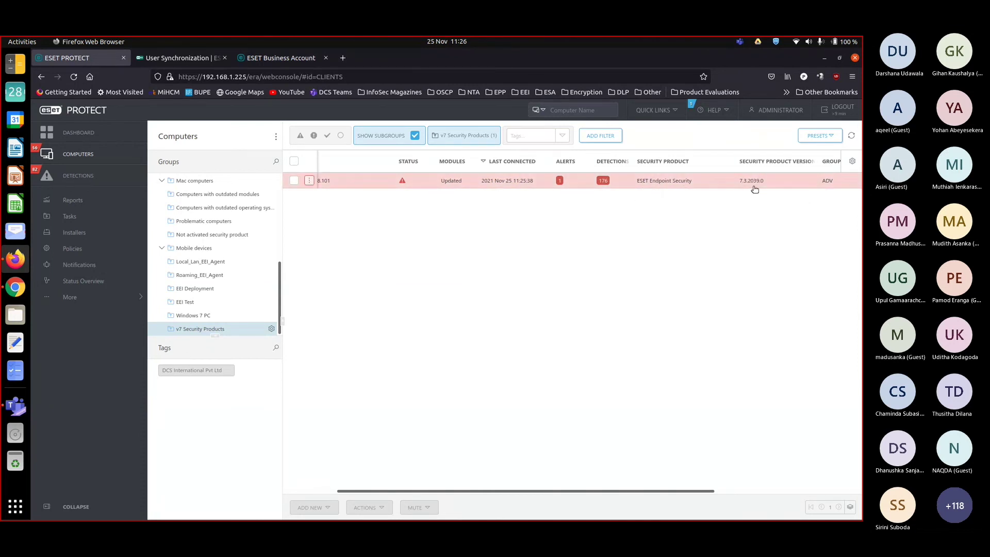
scroll(562, 253, "left", 6)
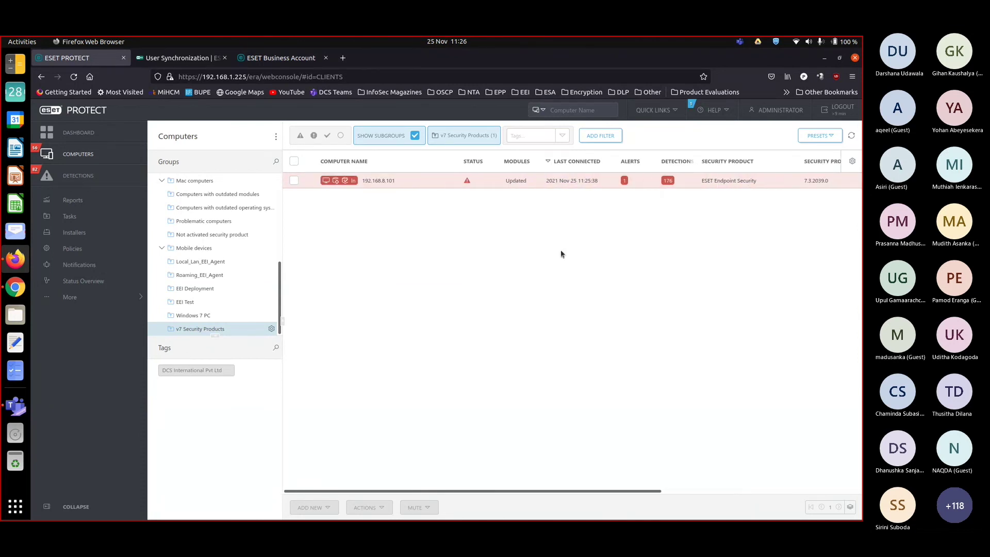